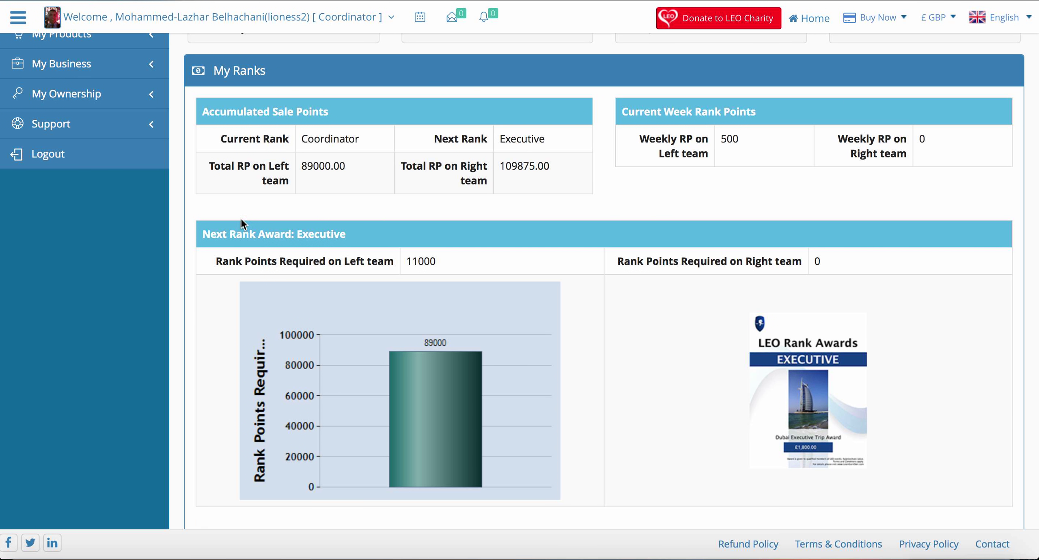
Step: Expand the sidebar's Support menu to list its pages, from Personal Information to Member FAQs
{"action": "scroll", "coordinate": [102, 219], "scroll_direction": "up", "scroll_amount": 2}
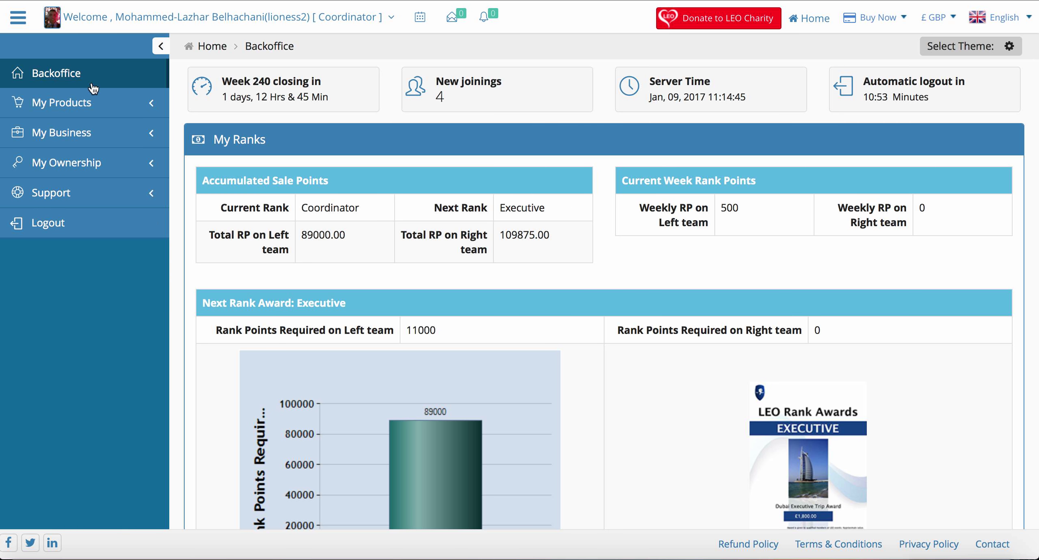
{"action": "left_click", "coordinate": [57, 193]}
{"action": "scroll", "coordinate": [57, 193], "scroll_direction": "down", "scroll_amount": 1}
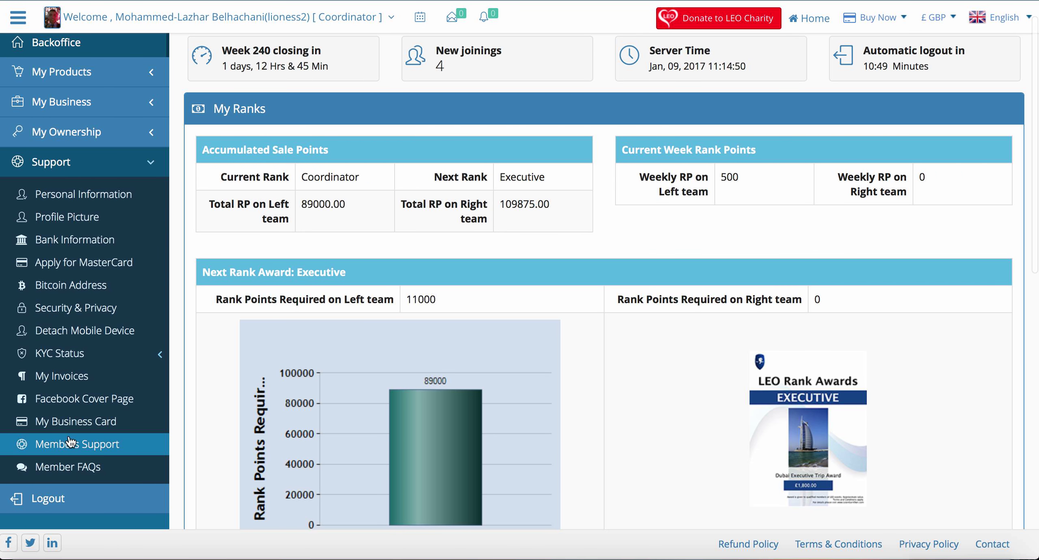
{"action": "scroll", "coordinate": [71, 443], "scroll_direction": "down", "scroll_amount": 10}
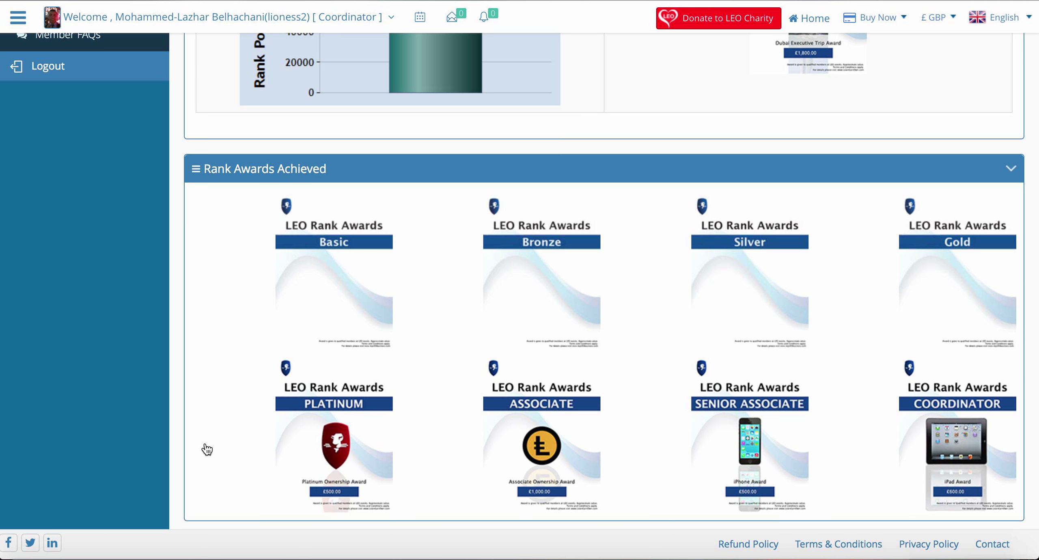
{"action": "scroll", "coordinate": [207, 449], "scroll_direction": "up", "scroll_amount": 2}
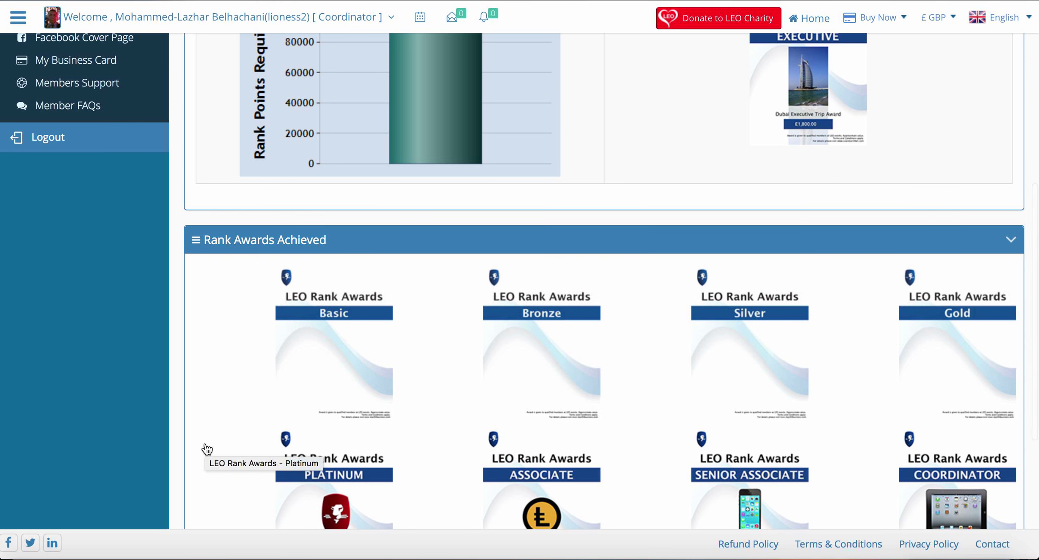
{"action": "scroll", "coordinate": [207, 449], "scroll_direction": "up", "scroll_amount": 2}
{"action": "scroll", "coordinate": [205, 444], "scroll_direction": "up", "scroll_amount": 1}
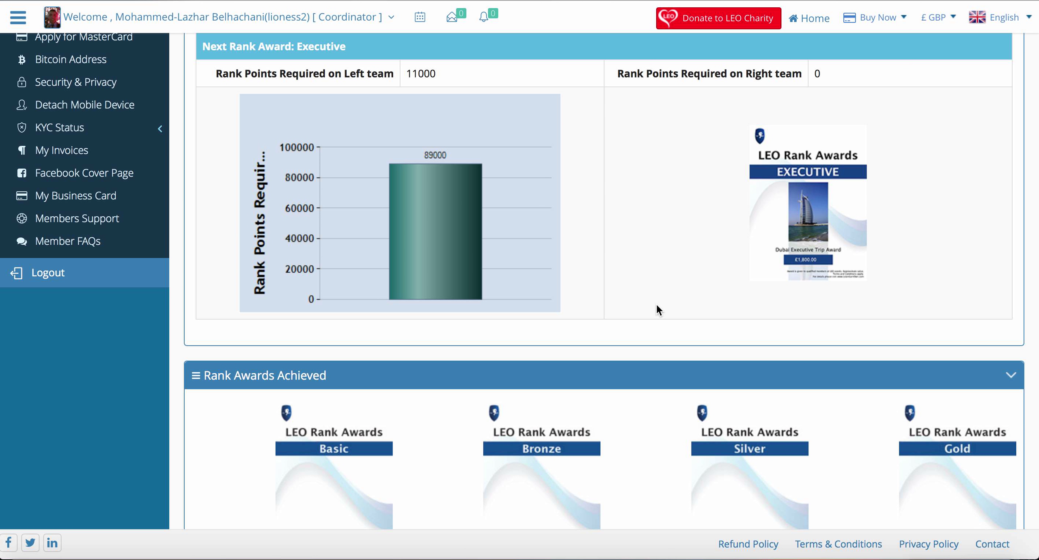
{"action": "scroll", "coordinate": [657, 309], "scroll_direction": "down", "scroll_amount": 4}
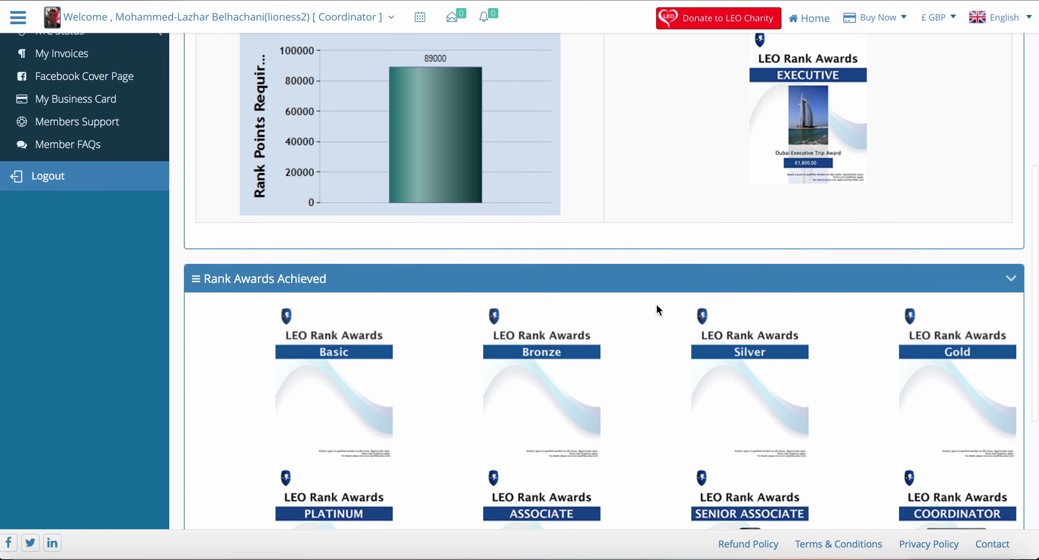
{"action": "scroll", "coordinate": [656, 307], "scroll_direction": "down", "scroll_amount": 3}
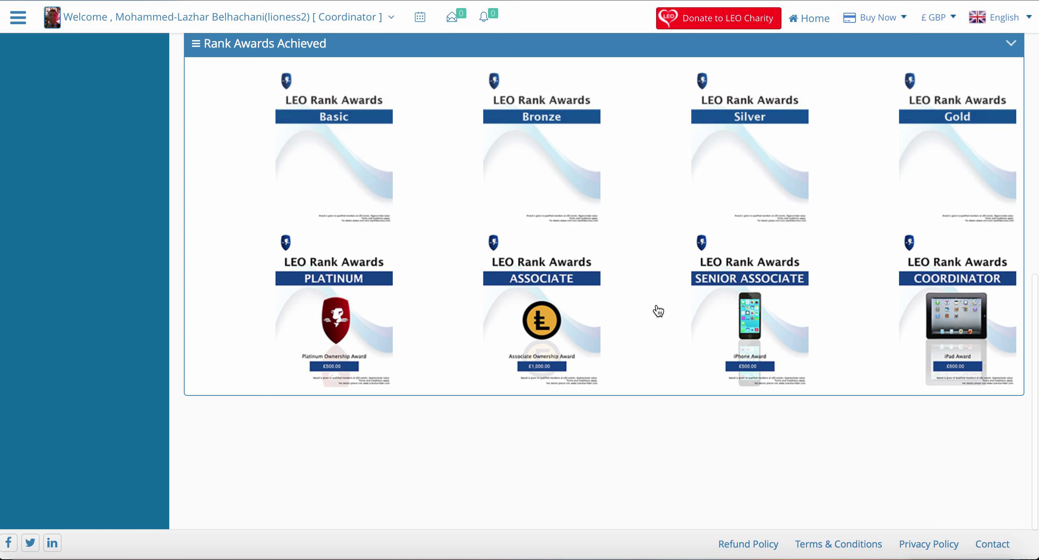
{"action": "scroll", "coordinate": [656, 308], "scroll_direction": "up", "scroll_amount": 10}
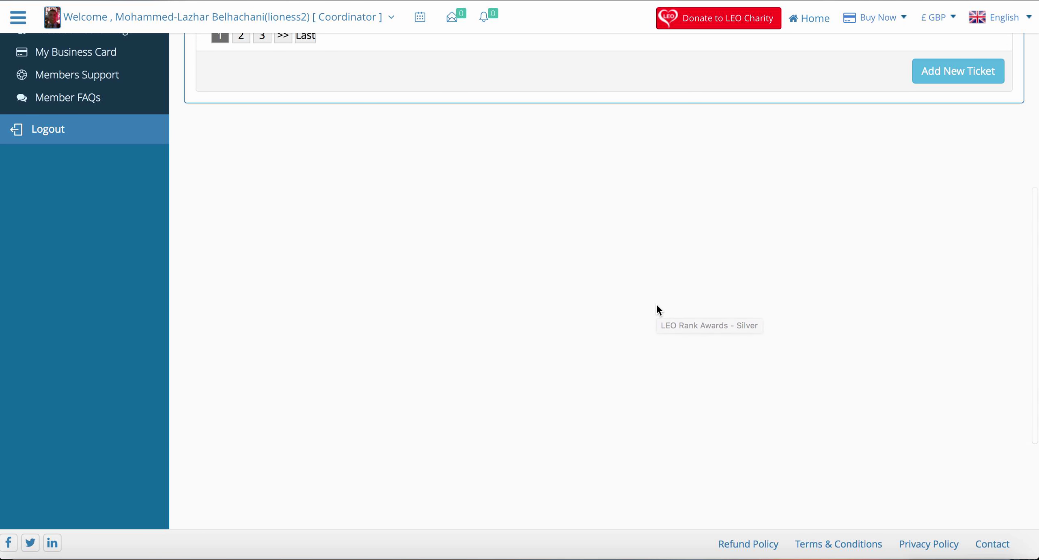
Step: Start a blank new support ticket from the My Tickets table
{"action": "scroll", "coordinate": [658, 310], "scroll_direction": "down", "scroll_amount": 2}
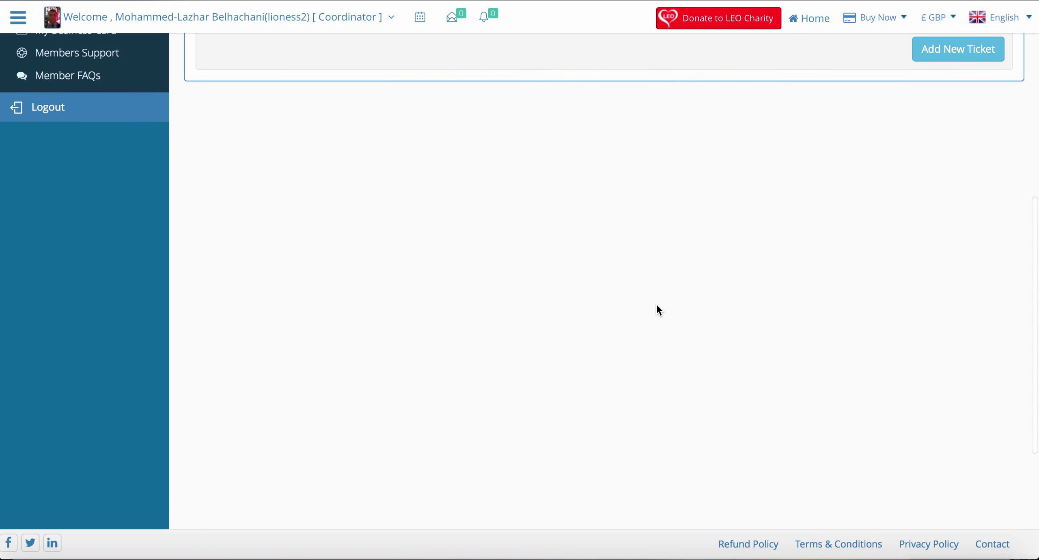
{"action": "scroll", "coordinate": [658, 309], "scroll_direction": "up", "scroll_amount": 7}
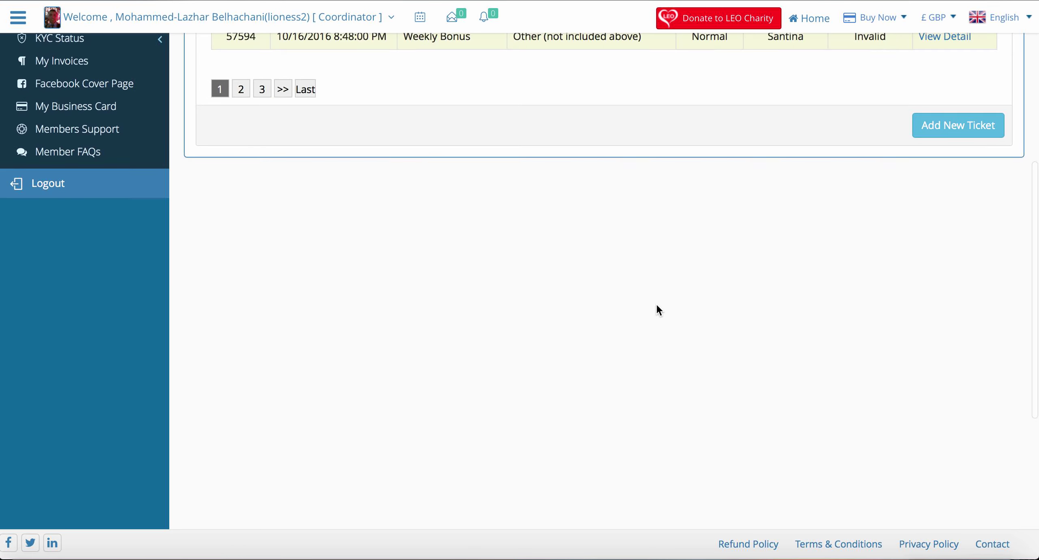
{"action": "scroll", "coordinate": [656, 304], "scroll_direction": "up", "scroll_amount": 2}
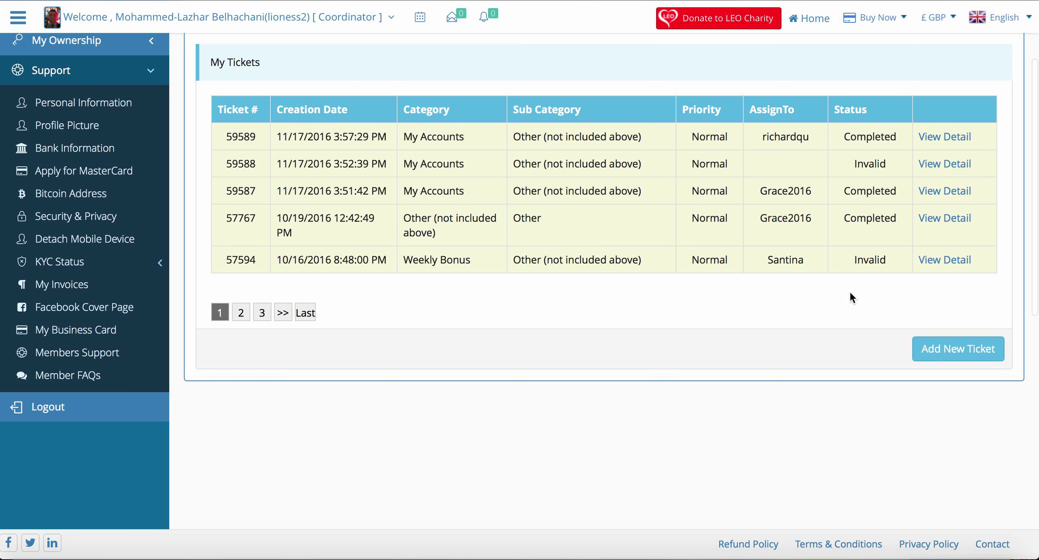
{"action": "left_click", "coordinate": [950, 355]}
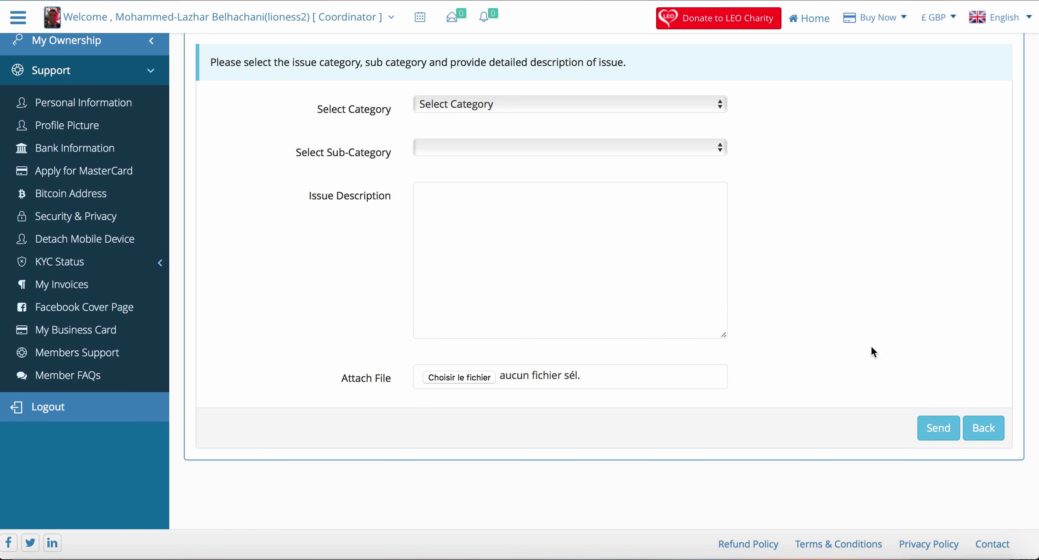
Step: Set the ticket's category to My Accounts and its sub-category to Bonus Account
{"action": "left_click", "coordinate": [719, 105]}
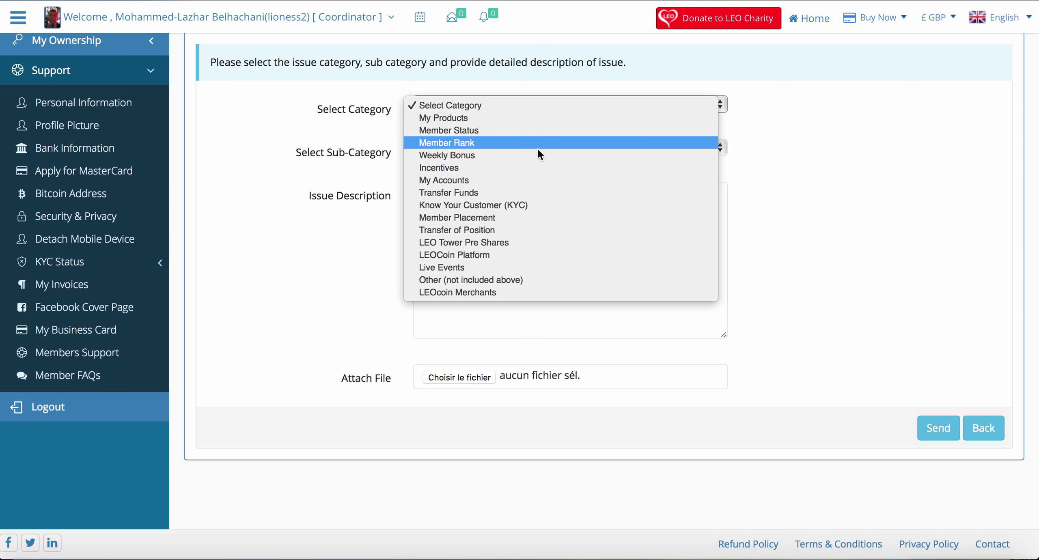
{"action": "left_click", "coordinate": [528, 180]}
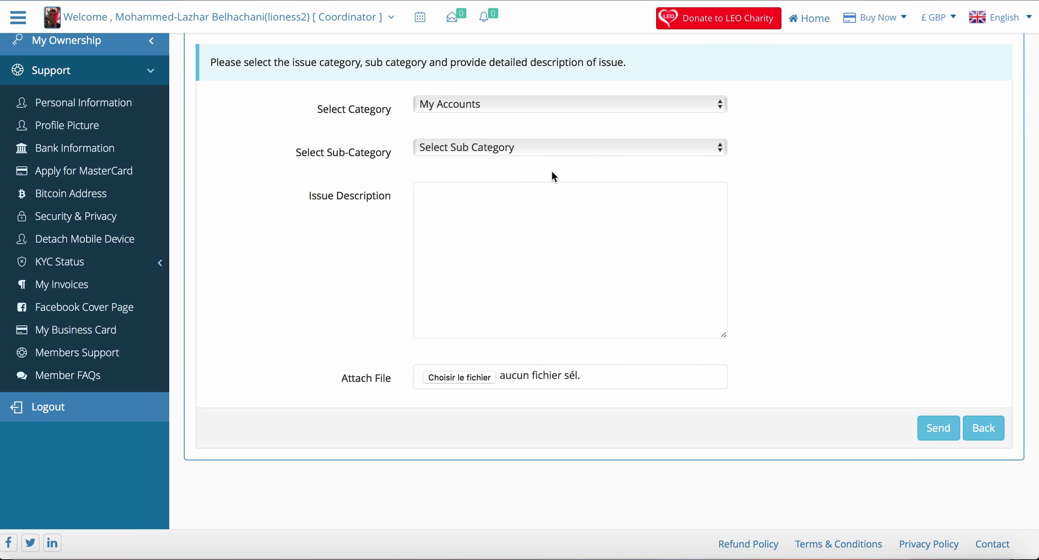
{"action": "left_click", "coordinate": [684, 148]}
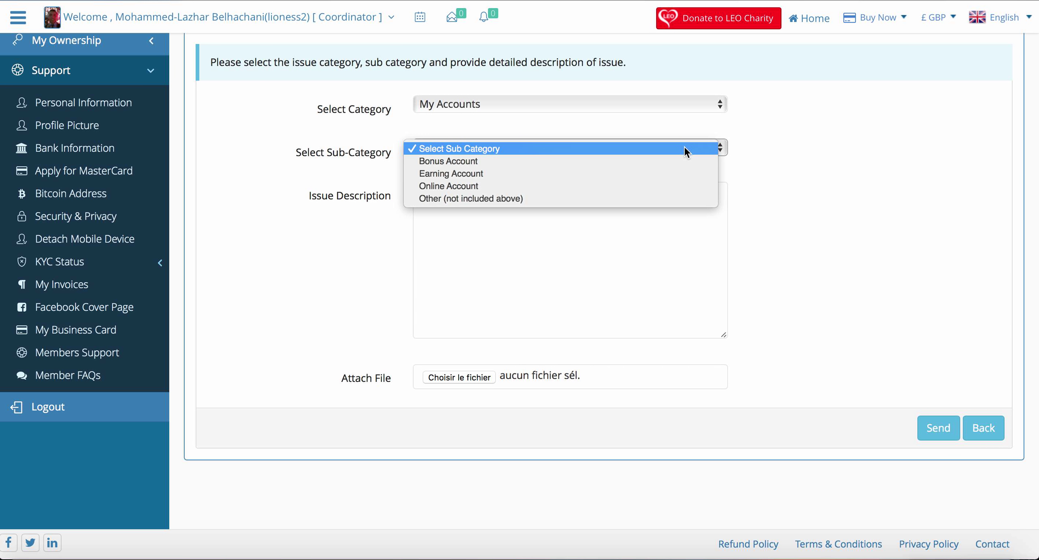
{"action": "left_click", "coordinate": [668, 163]}
{"action": "left_click", "coordinate": [653, 216]}
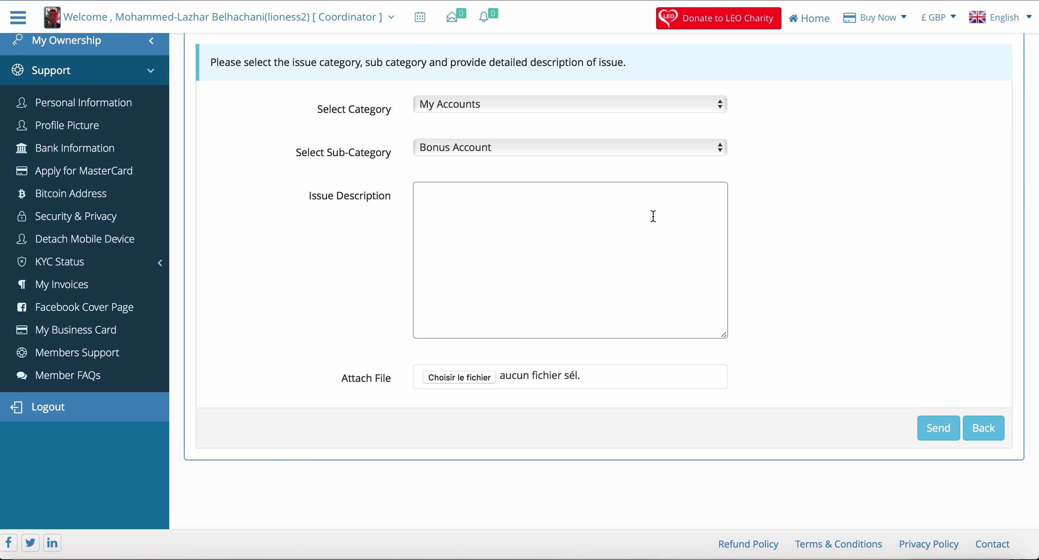
{"action": "type", "text": "jkf"}
{"action": "key", "text": "BackSpace"}
{"action": "key", "text": "BackSpace"}
{"action": "key", "text": "BackSpace"}
{"action": "left_click", "coordinate": [470, 378]}
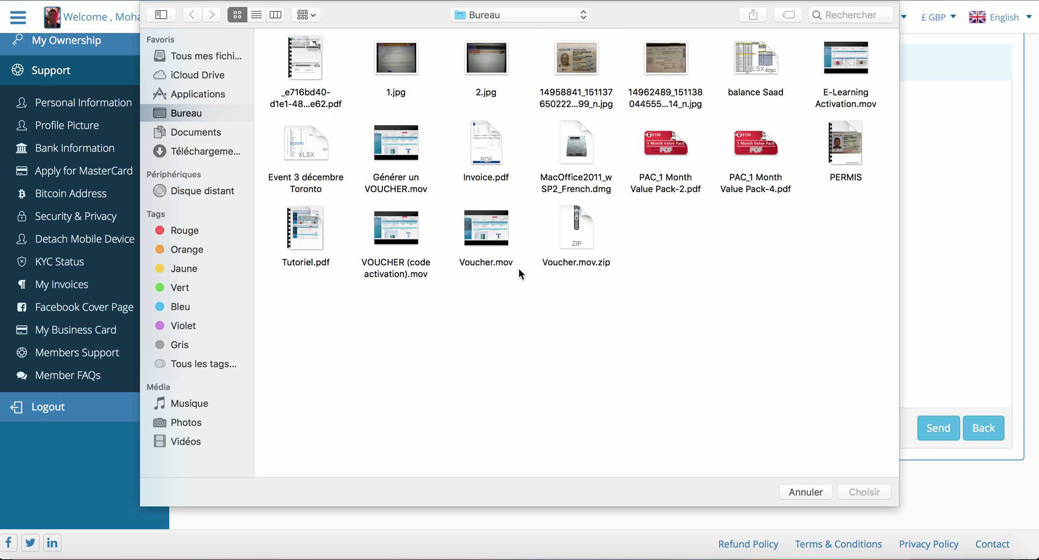
{"action": "left_click", "coordinate": [800, 491]}
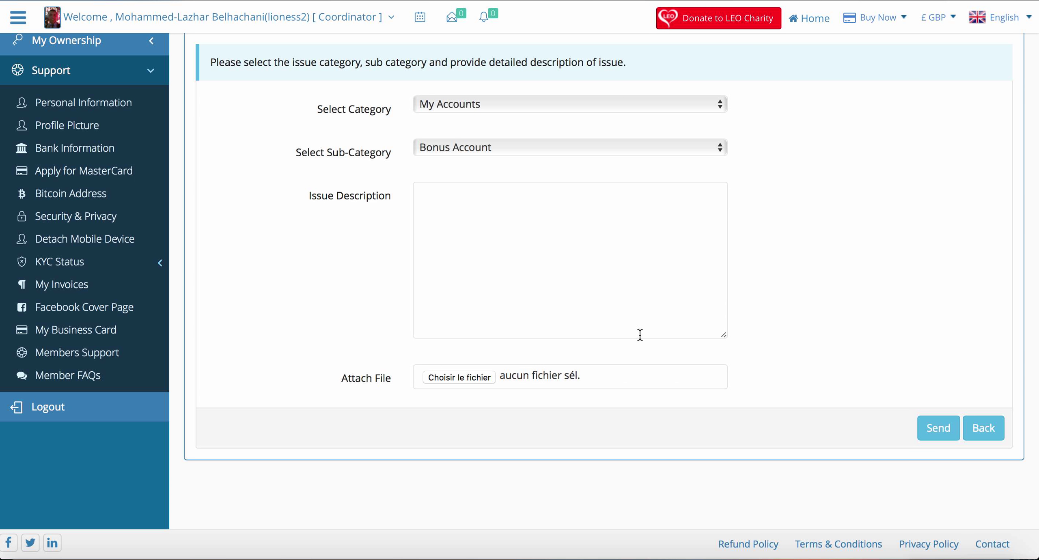
Step: Submit the ticket form and go back to My Tickets, showing five tickets on page 1 of 3
{"action": "left_click", "coordinate": [941, 430]}
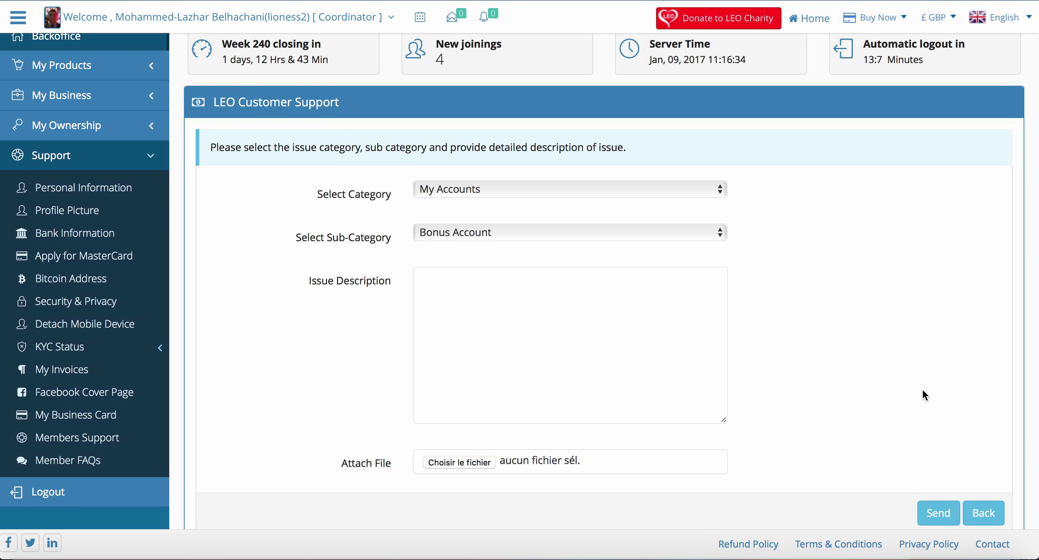
{"action": "scroll", "coordinate": [922, 390], "scroll_direction": "down", "scroll_amount": 3}
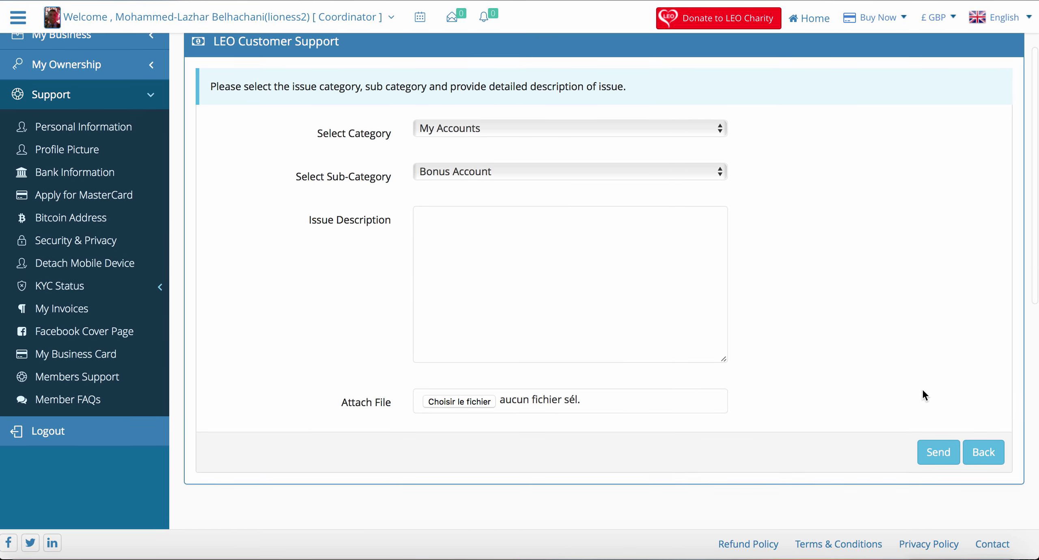
{"action": "scroll", "coordinate": [922, 391], "scroll_direction": "up", "scroll_amount": 5}
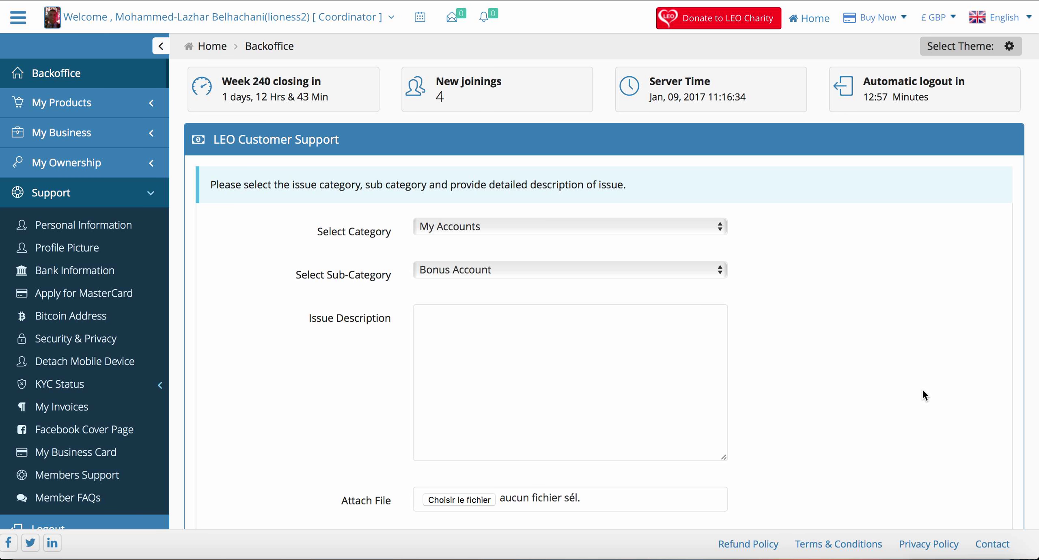
{"action": "key", "text": "super+Left"}
{"action": "scroll", "coordinate": [923, 391], "scroll_direction": "down", "scroll_amount": 2}
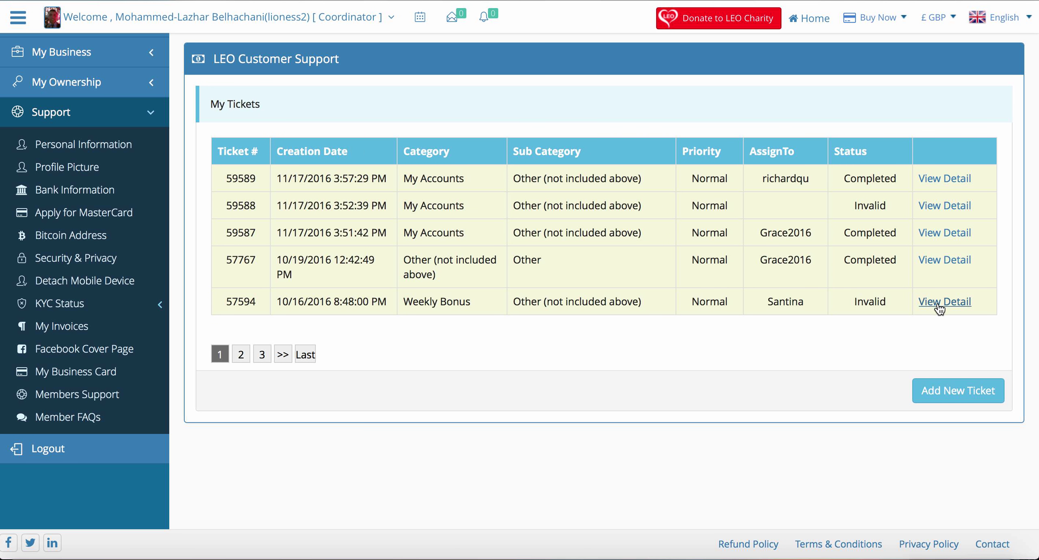
Step: Open the Messages inbox from the envelope icon, which shows a Coming Soon notice
{"action": "scroll", "coordinate": [351, 60], "scroll_direction": "up", "scroll_amount": 3}
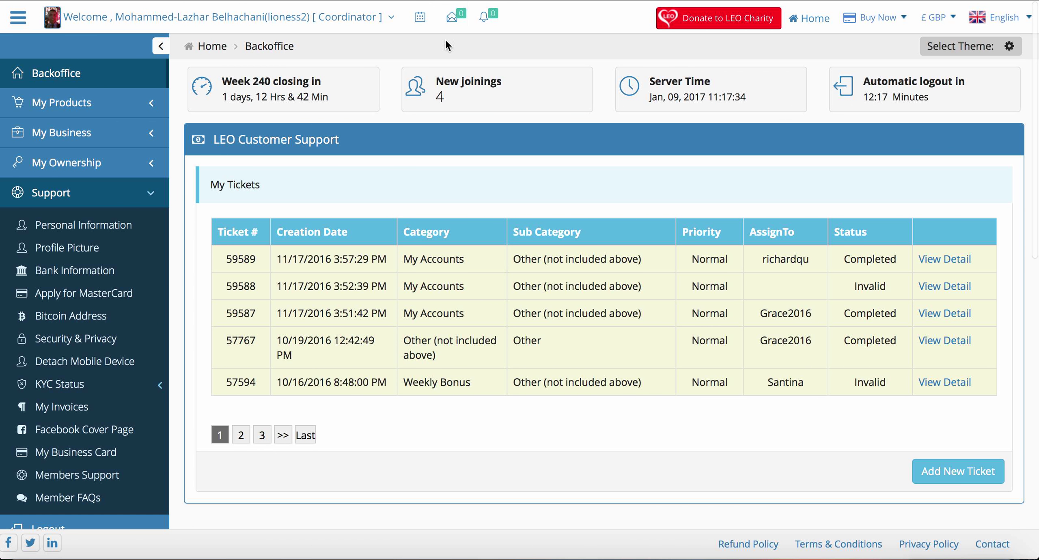
{"action": "left_click", "coordinate": [459, 18]}
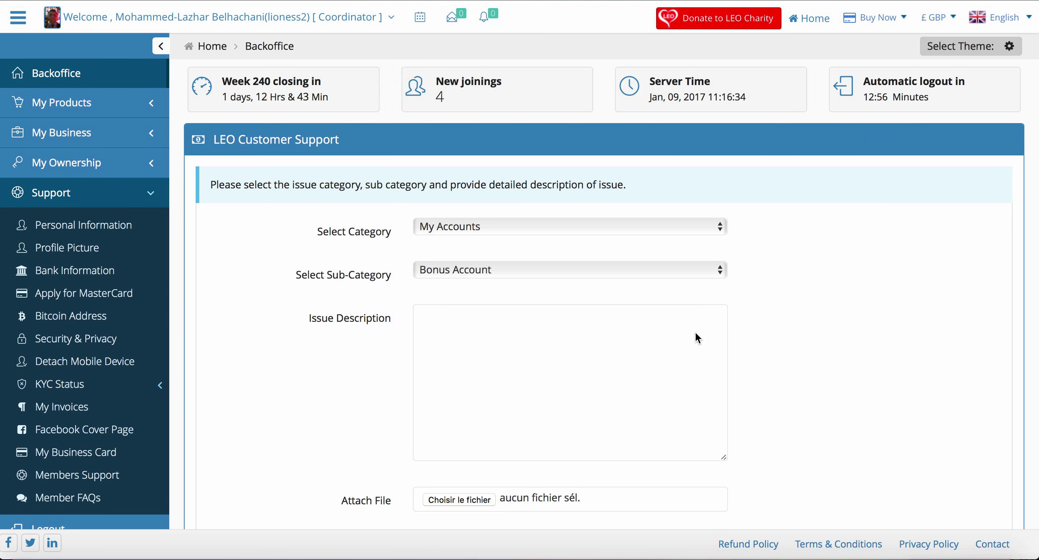
{"action": "key", "text": "super+r"}
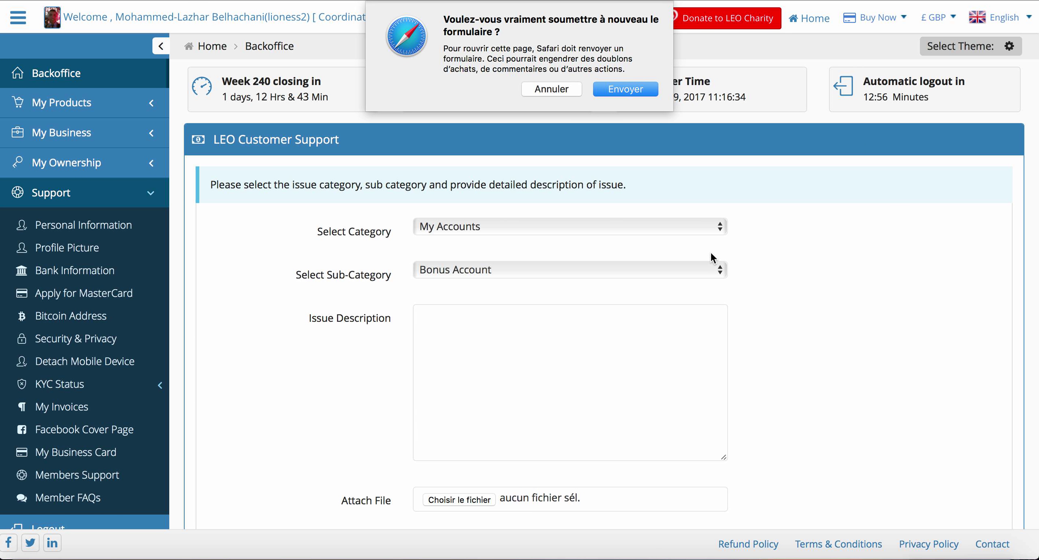
{"action": "left_click", "coordinate": [560, 90]}
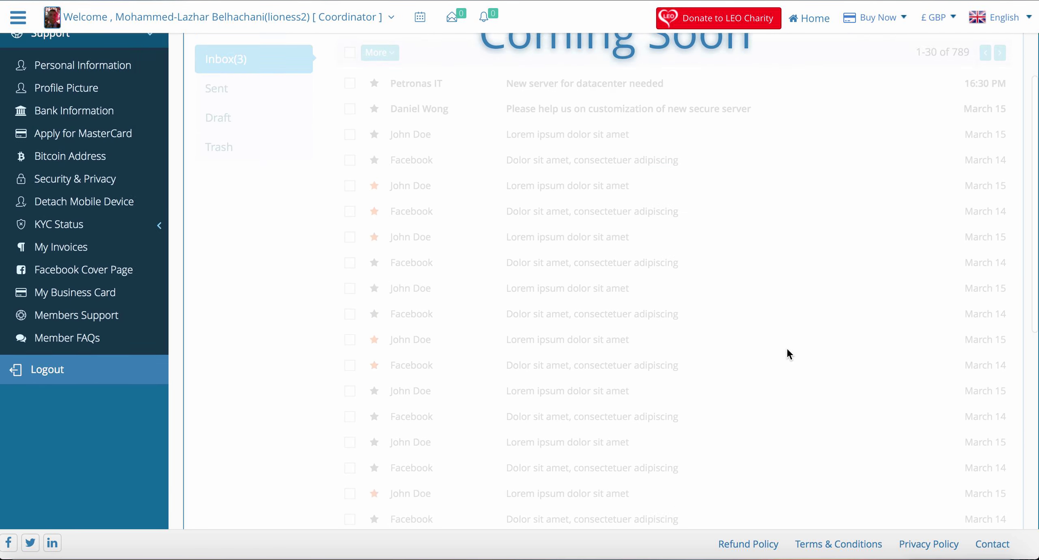
{"action": "scroll", "coordinate": [785, 348], "scroll_direction": "down", "scroll_amount": 5}
{"action": "scroll", "coordinate": [786, 350], "scroll_direction": "up", "scroll_amount": 5}
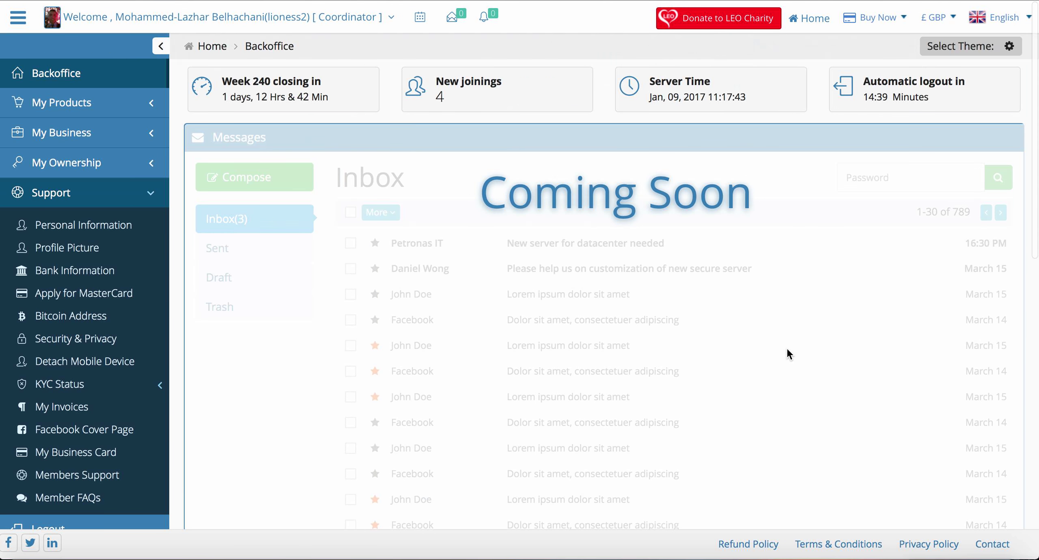
{"action": "scroll", "coordinate": [85, 474], "scroll_direction": "down", "scroll_amount": 10}
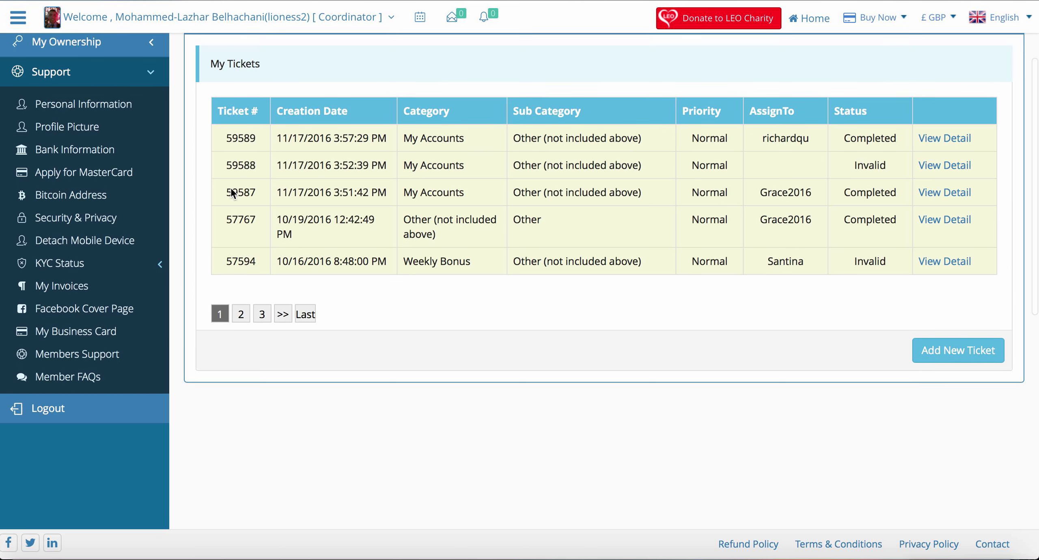
{"action": "scroll", "coordinate": [231, 188], "scroll_direction": "down", "scroll_amount": 1}
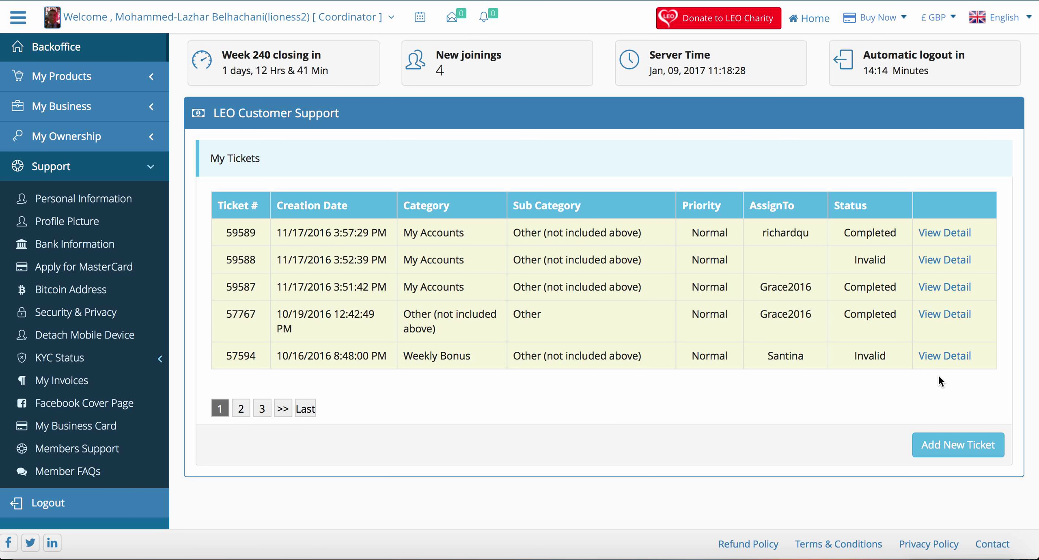
{"action": "scroll", "coordinate": [938, 376], "scroll_direction": "down", "scroll_amount": 4}
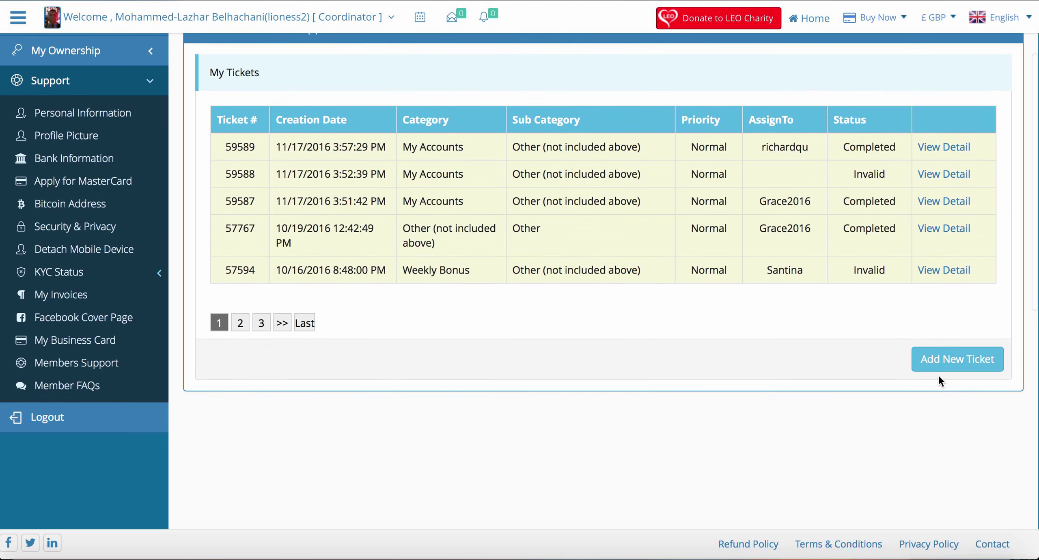
{"action": "scroll", "coordinate": [939, 381], "scroll_direction": "up", "scroll_amount": 1}
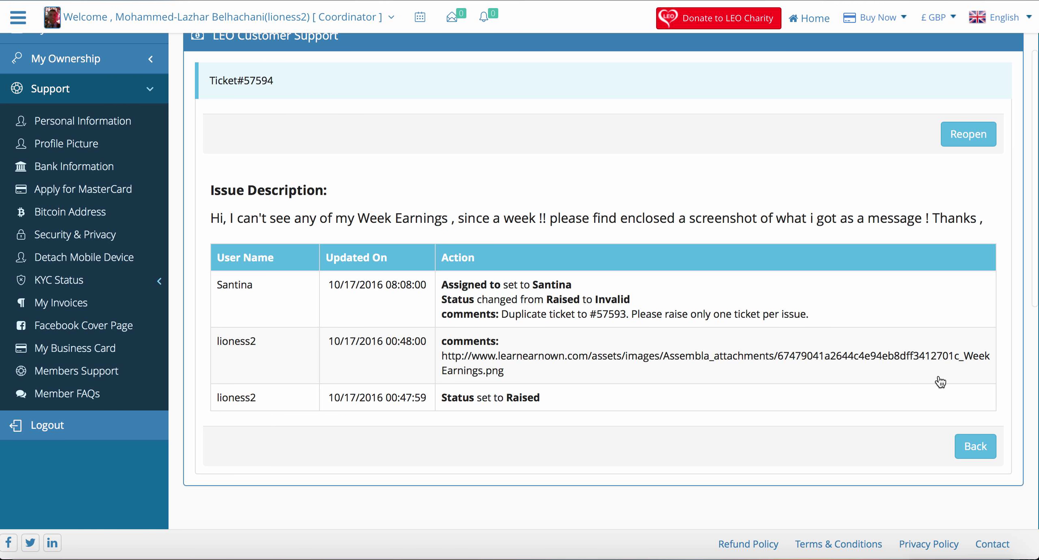
{"action": "scroll", "coordinate": [940, 382], "scroll_direction": "down", "scroll_amount": 2}
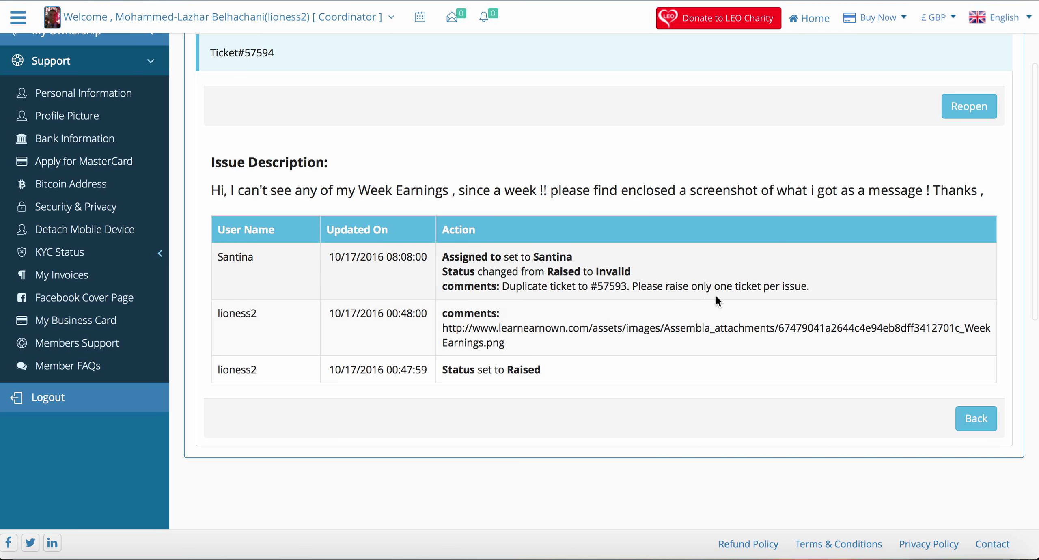
{"action": "scroll", "coordinate": [715, 297], "scroll_direction": "up", "scroll_amount": 1}
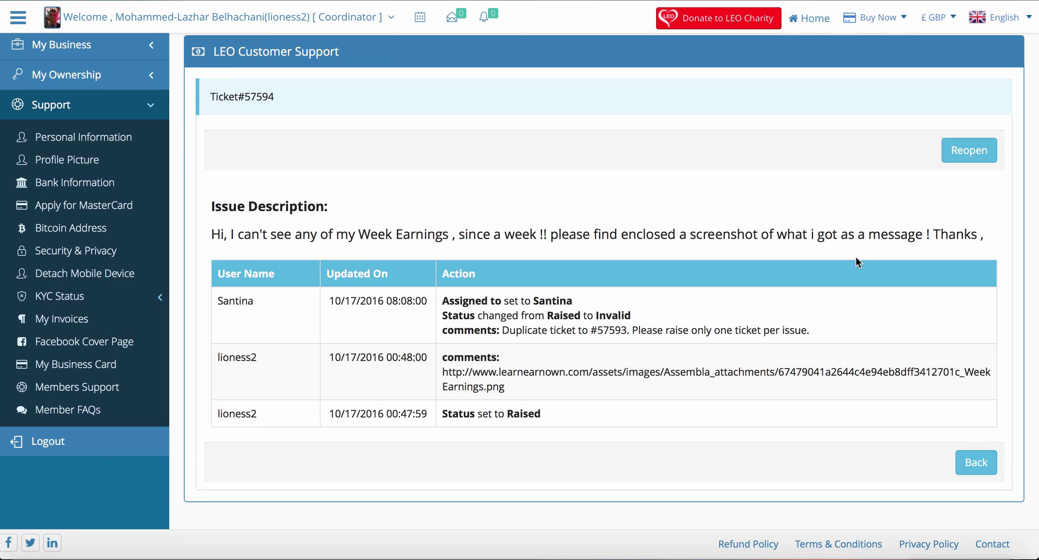
{"action": "scroll", "coordinate": [829, 278], "scroll_direction": "up", "scroll_amount": 2}
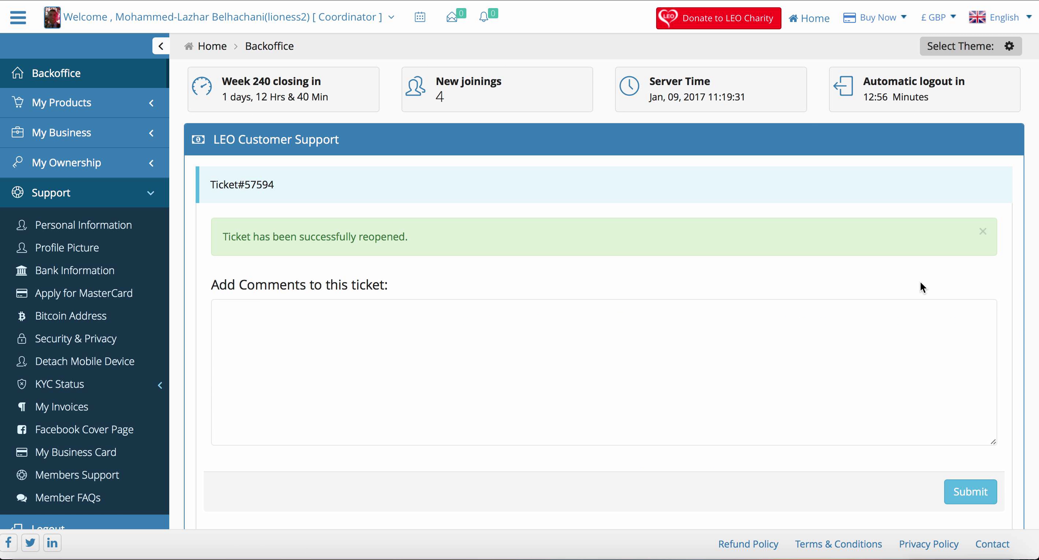
{"action": "left_click", "coordinate": [741, 349]}
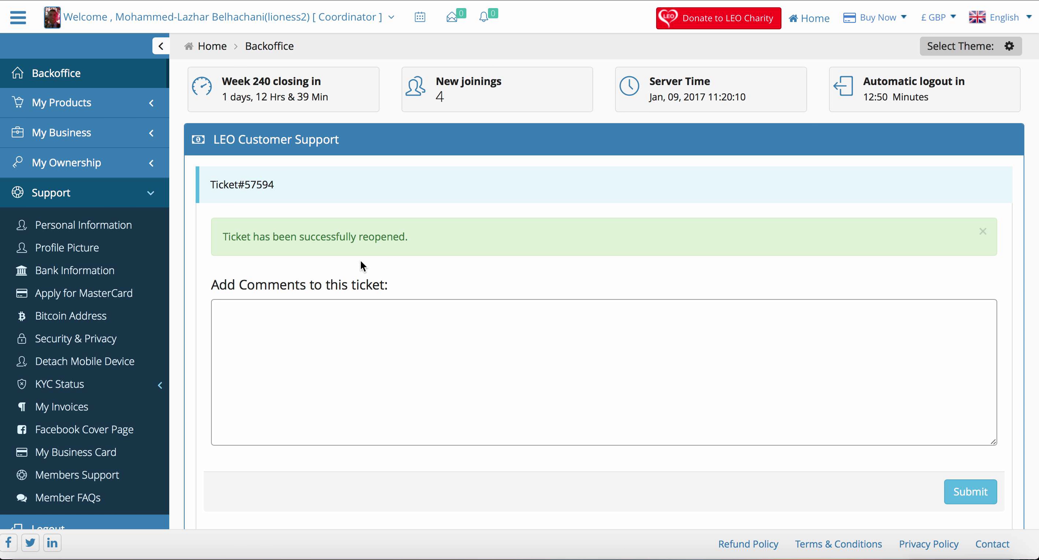
{"action": "type", "text": "nkbknn j"}
{"action": "scroll", "coordinate": [617, 404], "scroll_direction": "down", "scroll_amount": 2}
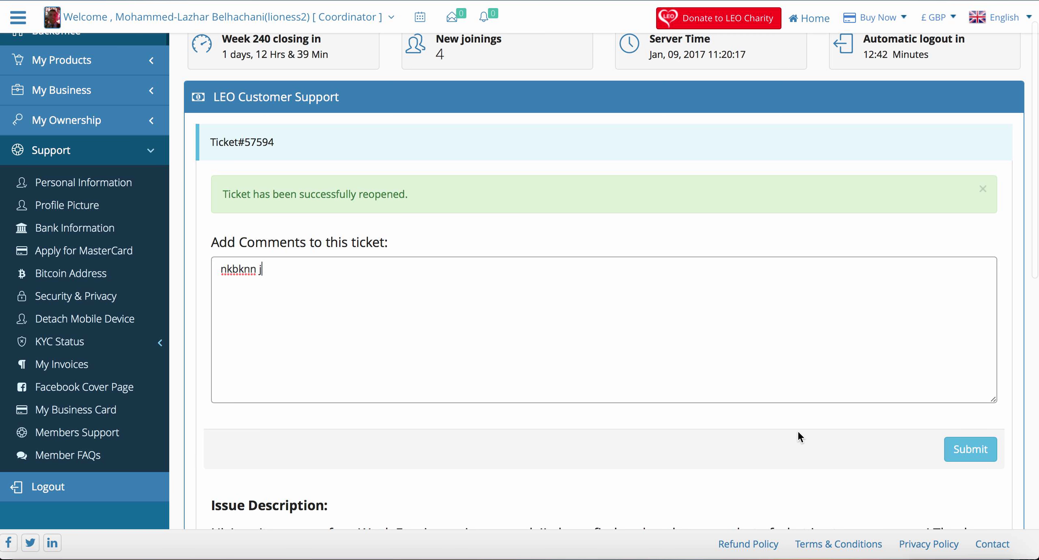
{"action": "key", "text": "BackSpace"}
{"action": "key", "text": "BackSpace"}
{"action": "key", "text": "BackSpace"}
{"action": "key", "text": "BackSpace"}
{"action": "key", "text": "BackSpace"}
{"action": "key", "text": "BackSpace"}
{"action": "key", "text": "BackSpace"}
{"action": "key", "text": "BackSpace"}
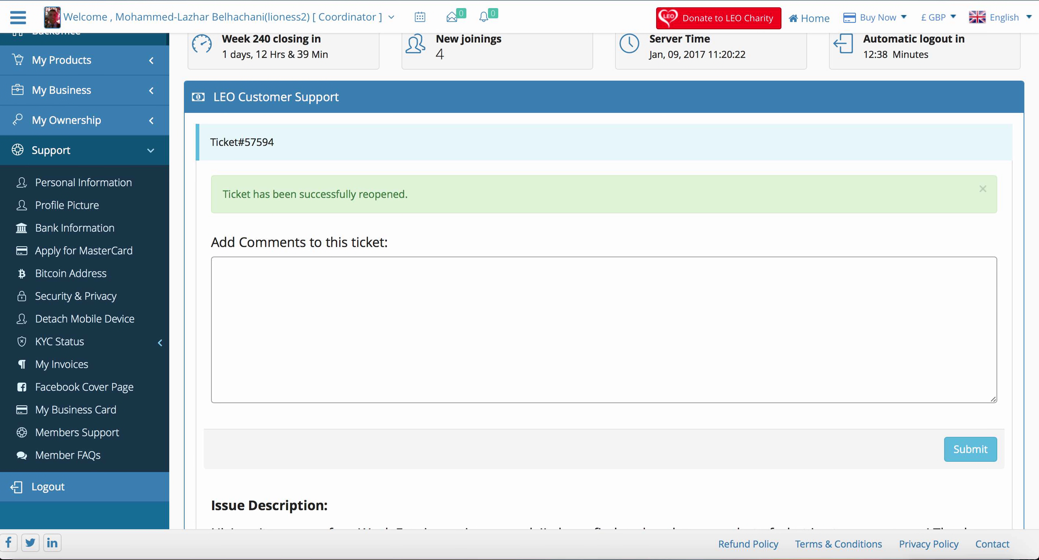